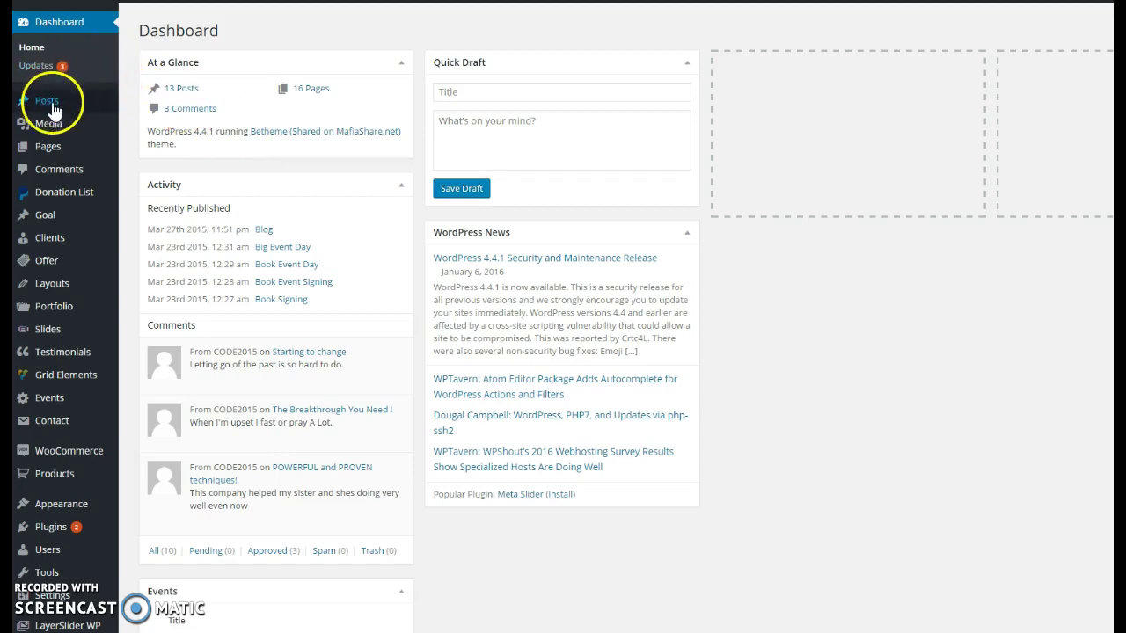
Step: Create a new blog post from the list of all posts and title it "test"
mouse_move(49, 104)
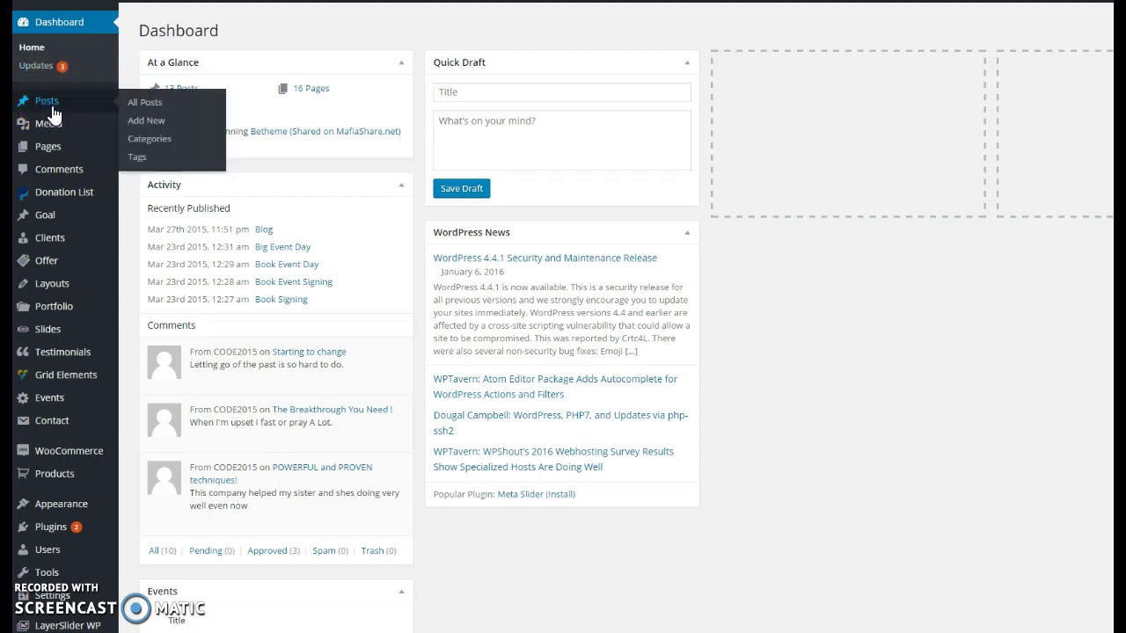
left_click(147, 107)
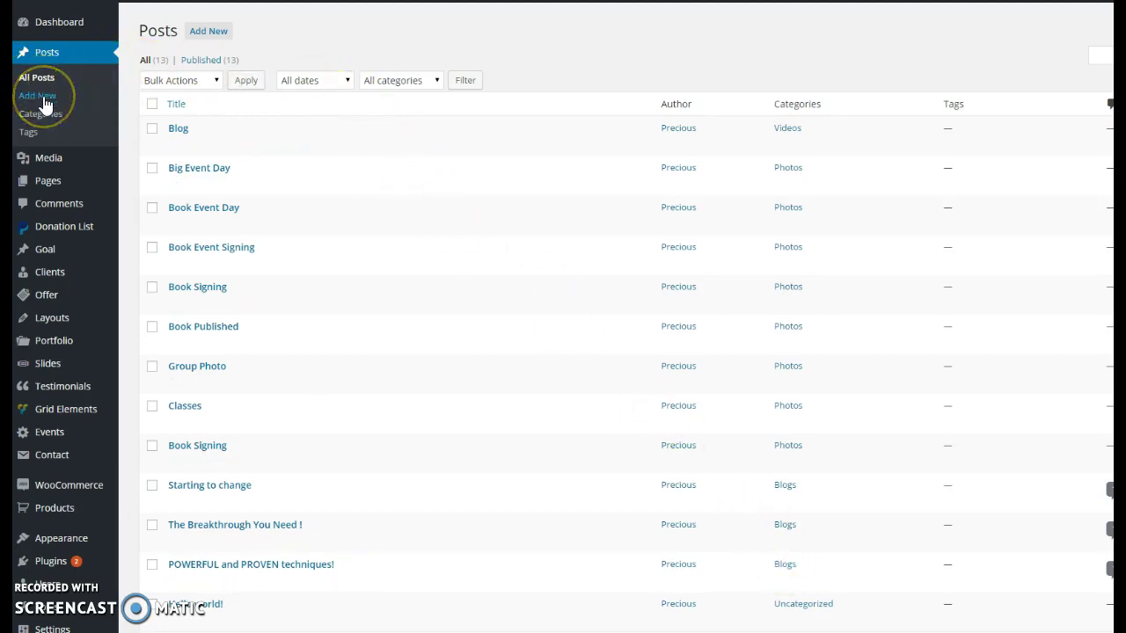
left_click(208, 31)
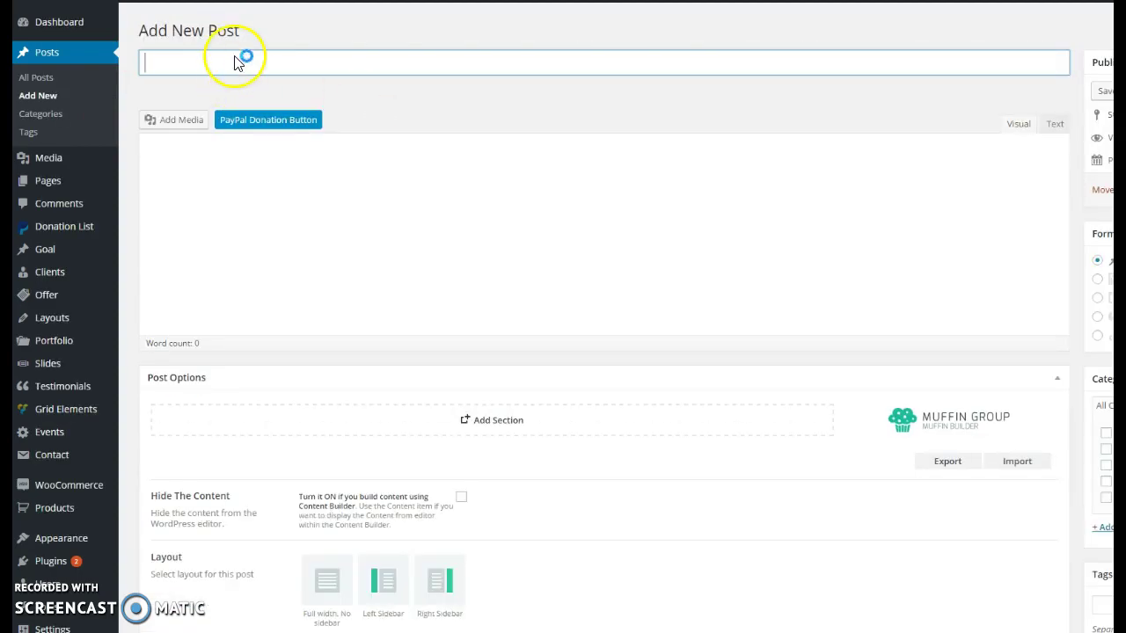
left_click(241, 62)
type("test")
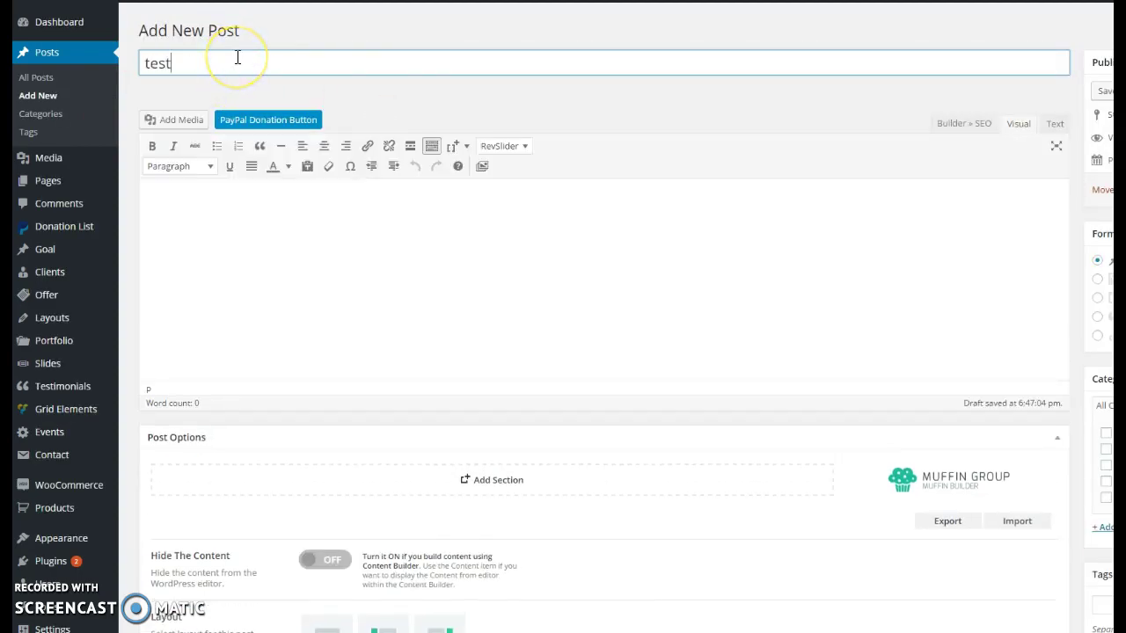
Step: Enter "write something" as the body text of the post
left_click(202, 258)
type("wr")
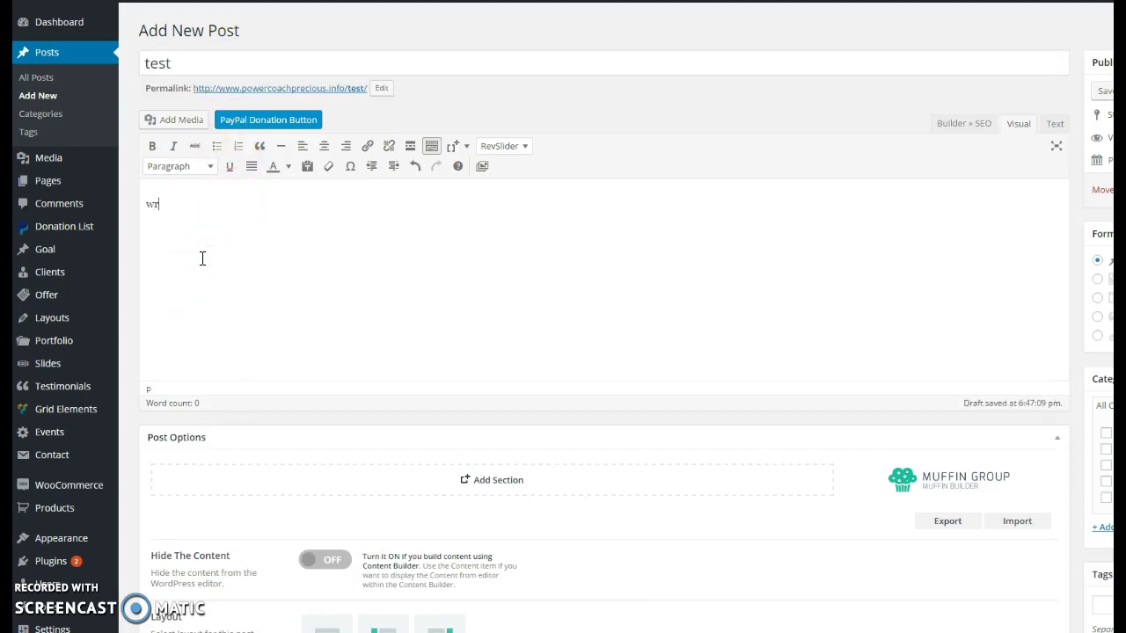
type("ite something")
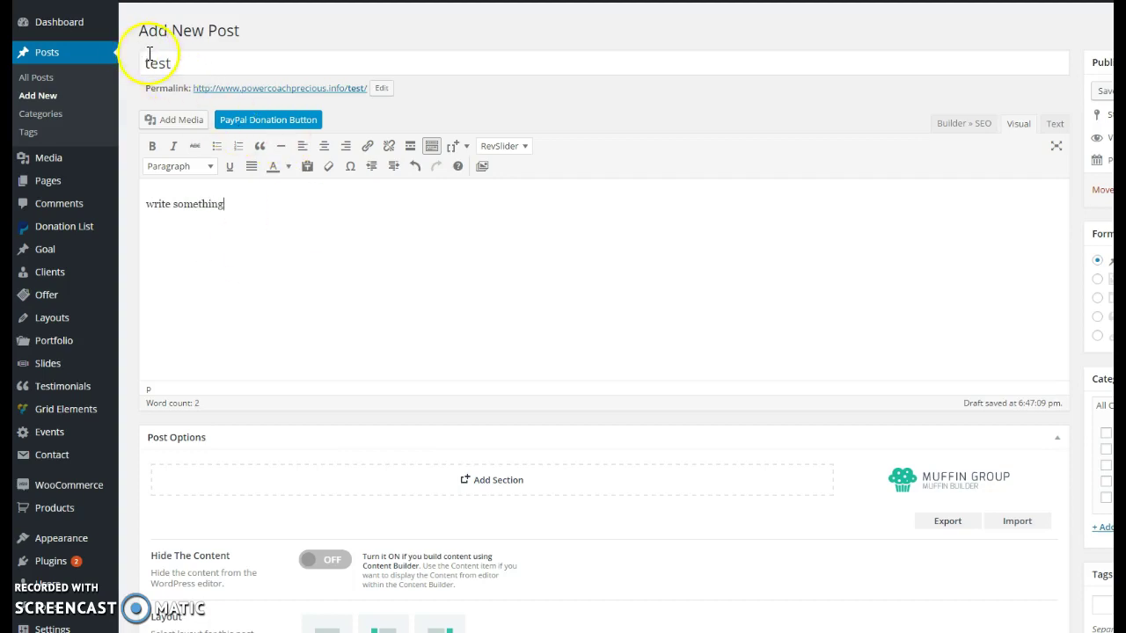
Step: Open the post's permalink slug for editing and accept it as "test"
double_click(153, 64)
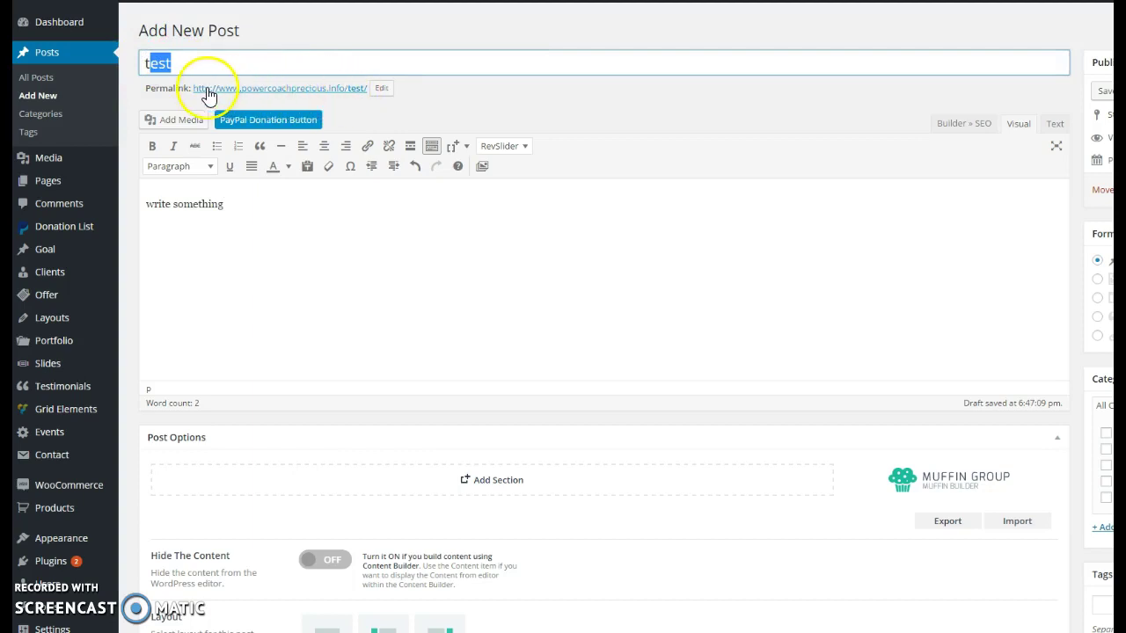
key("ctrl+a")
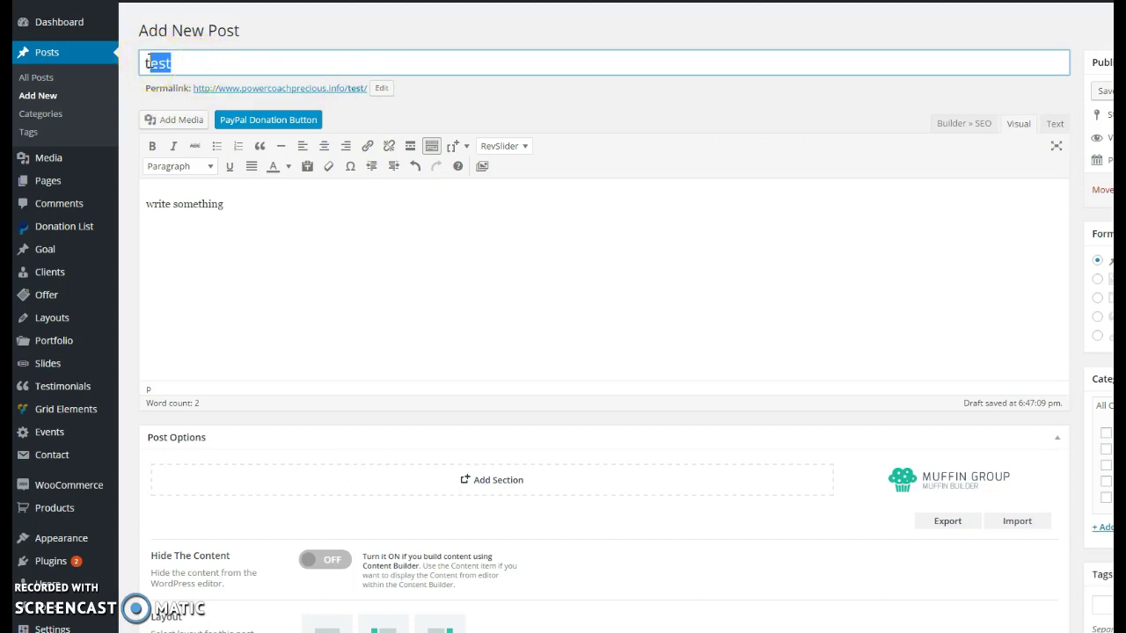
left_click(388, 88)
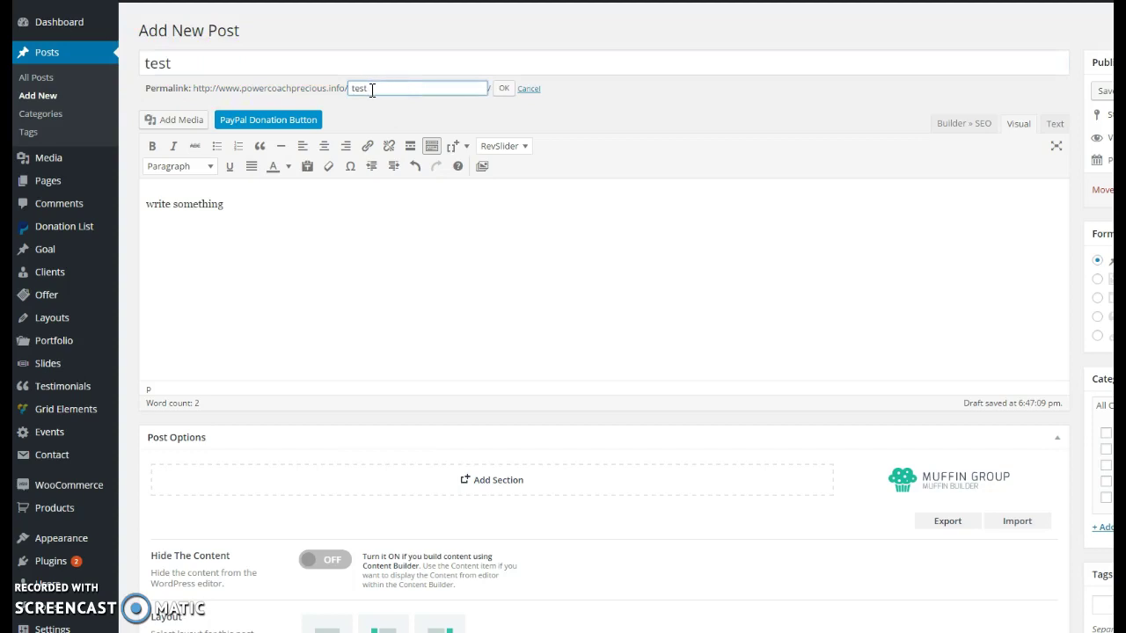
left_click(352, 89)
left_click(156, 61)
left_click(143, 63)
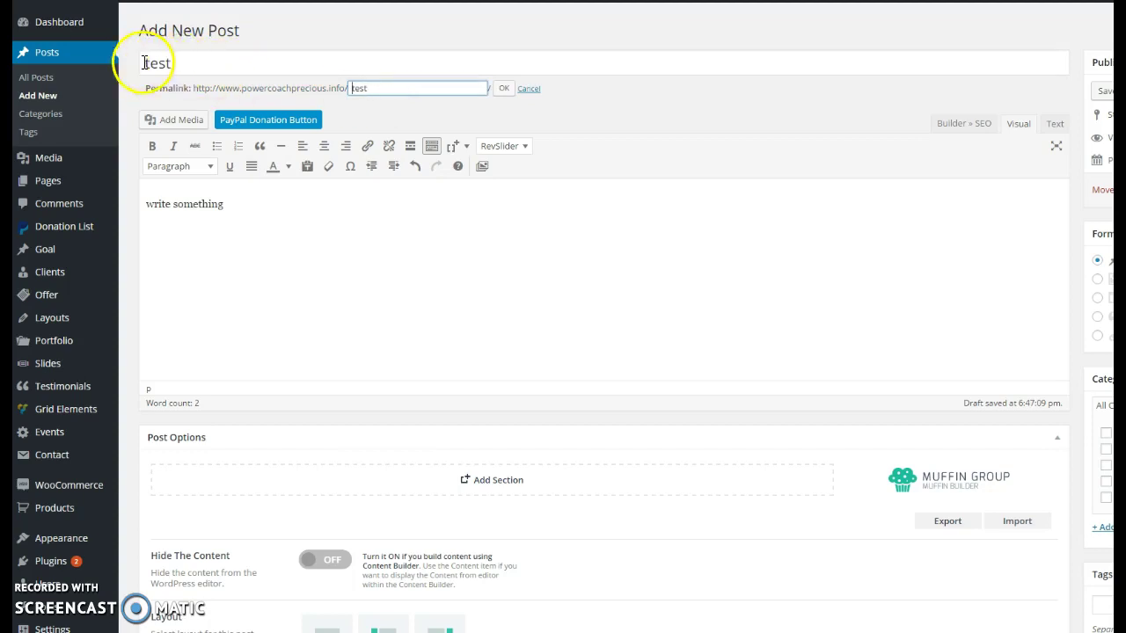
left_click(364, 85)
left_click(406, 88)
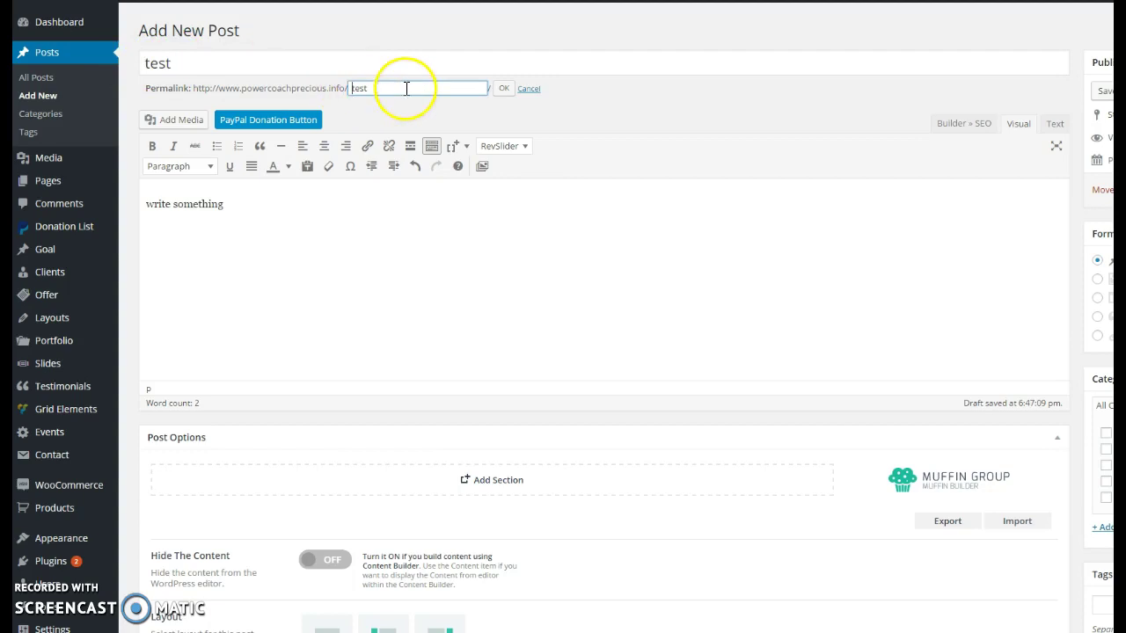
left_click(628, 104)
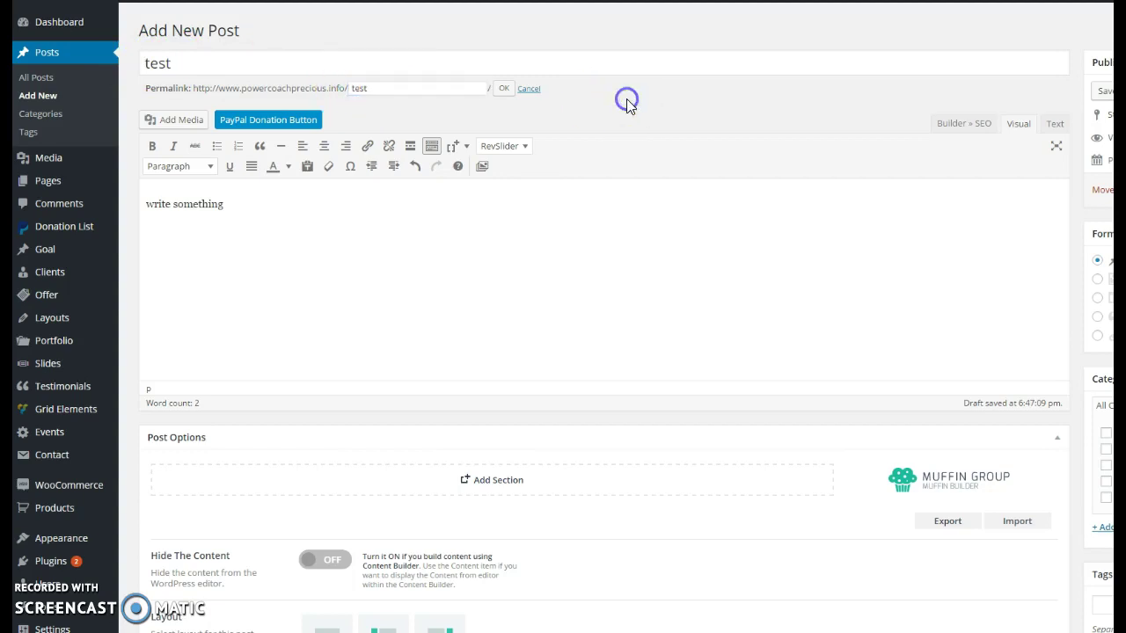
left_click(508, 89)
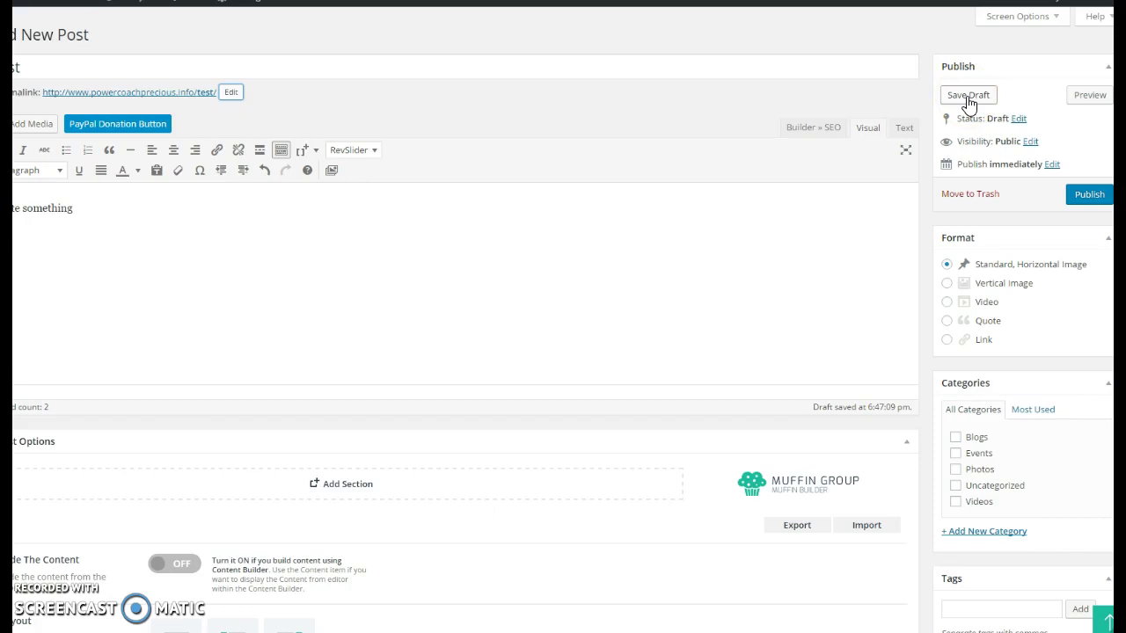
Step: Open the post's publishing schedule for editing and set the month to 02-Feb
left_click(1086, 199)
left_click(1052, 166)
left_click(965, 181)
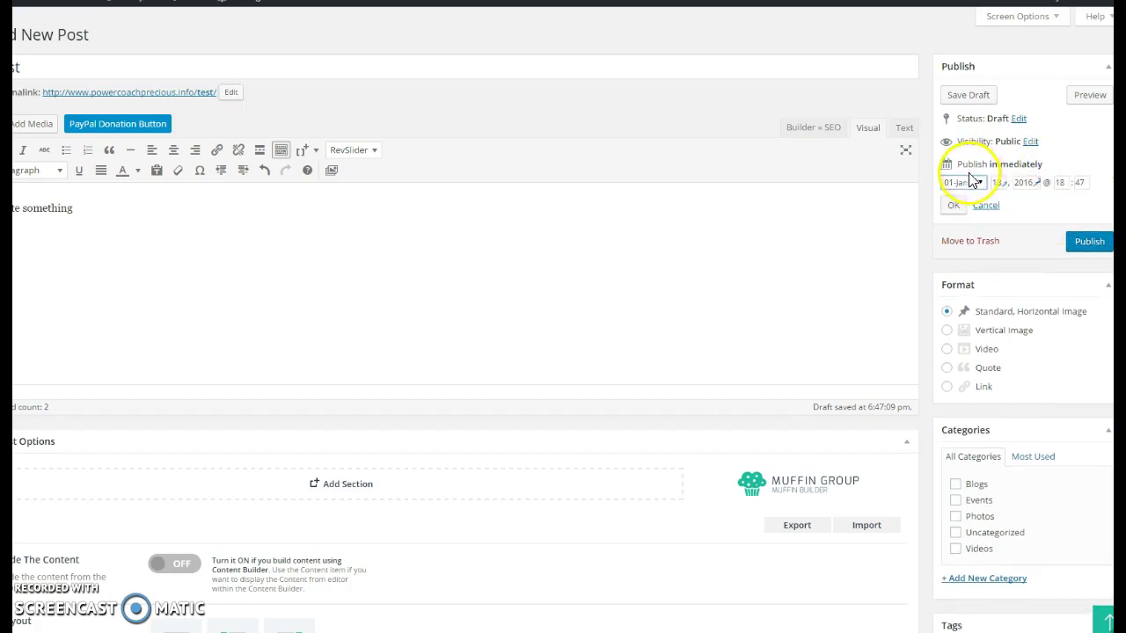
left_click(983, 185)
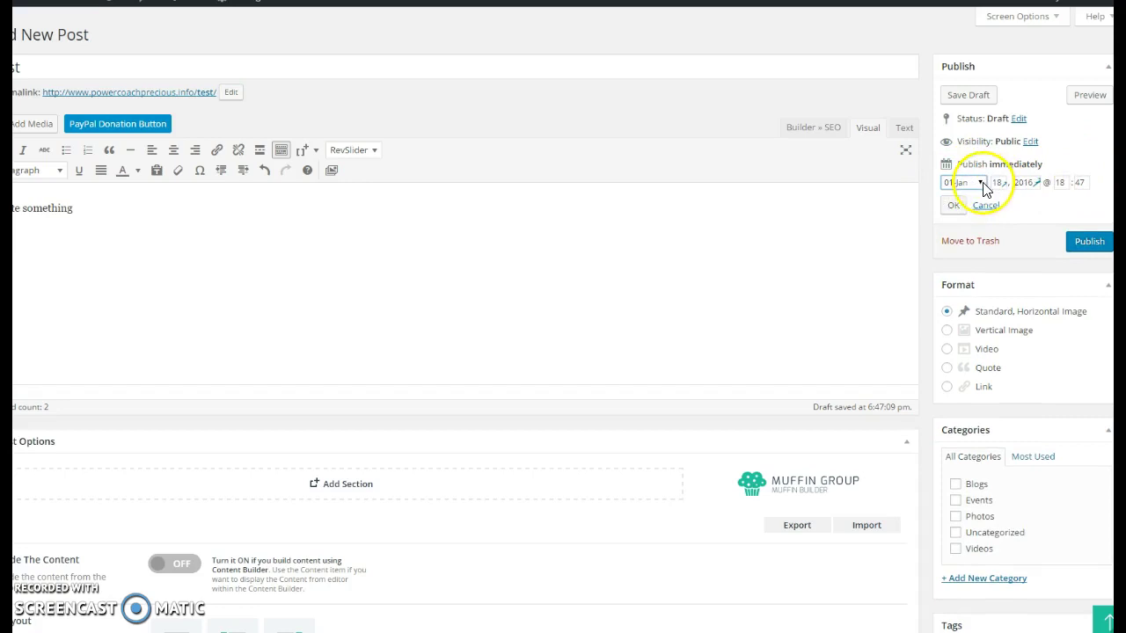
left_click(983, 189)
left_click(970, 211)
left_click(1066, 182)
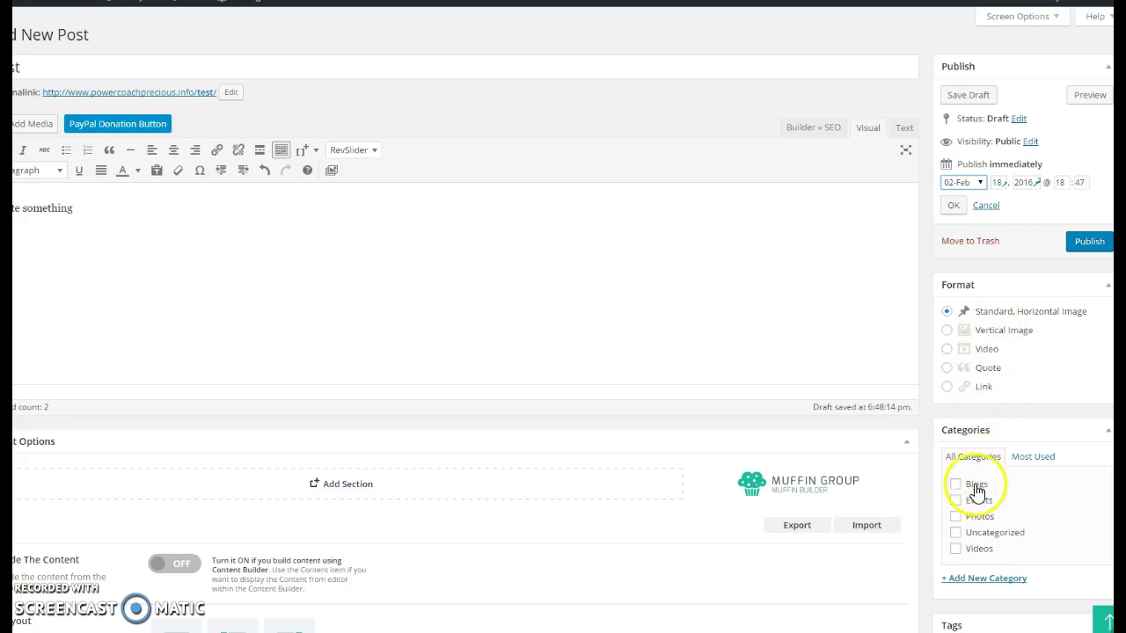
Step: Assign the post to the Blogs category and add the tag "divorced women"
left_click(956, 484)
scroll(1018, 444, "down", 1)
scroll(1020, 450, "down", 3)
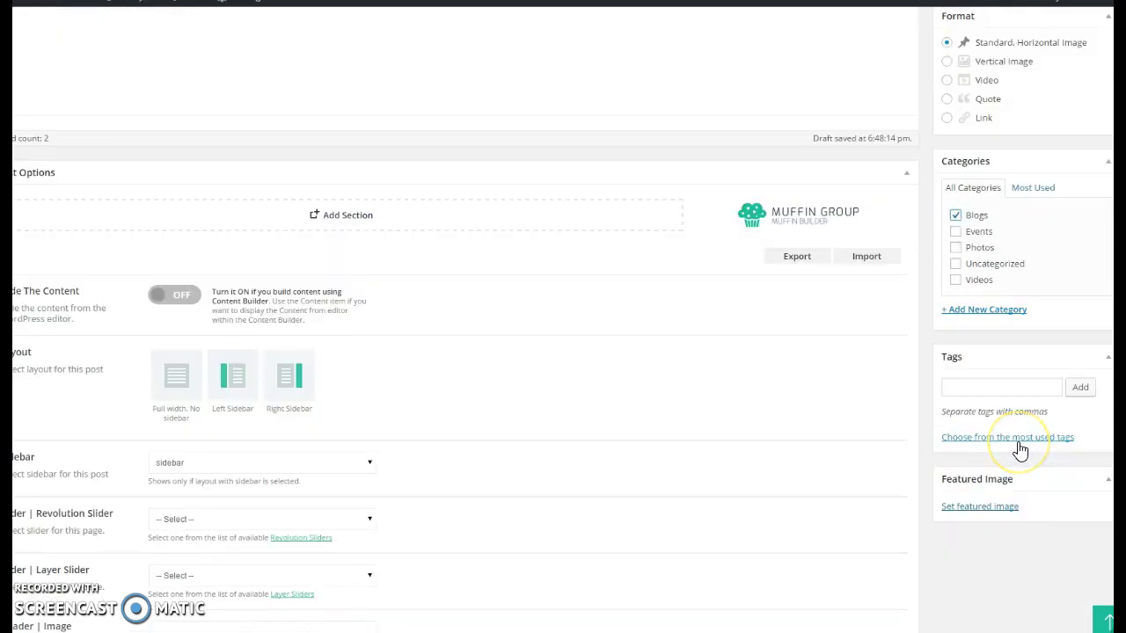
left_click(970, 386)
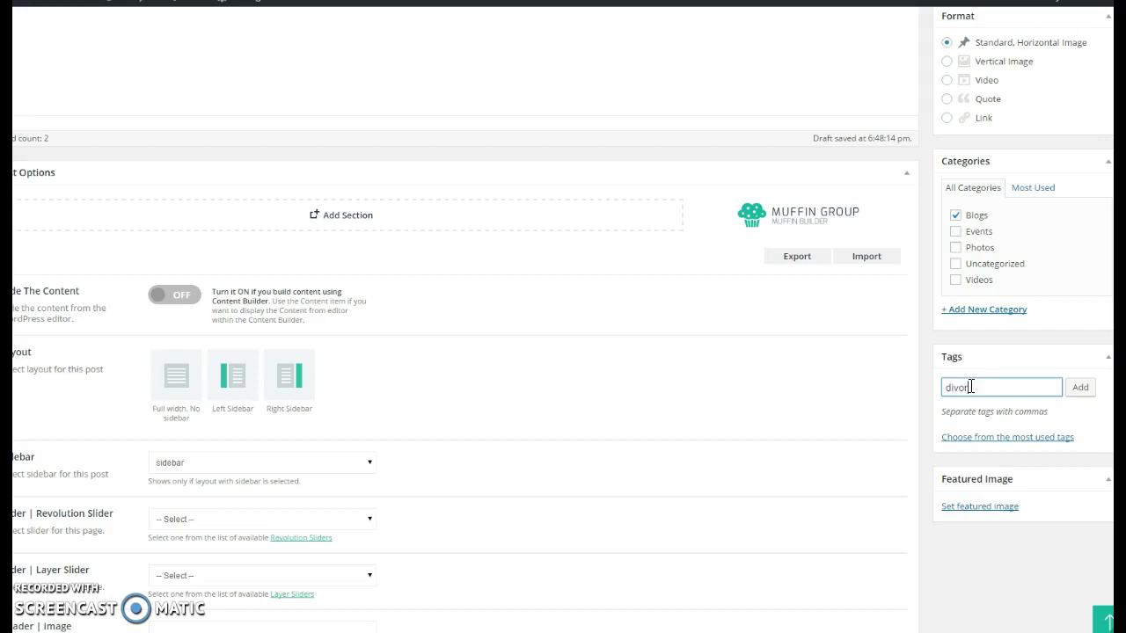
type("women")
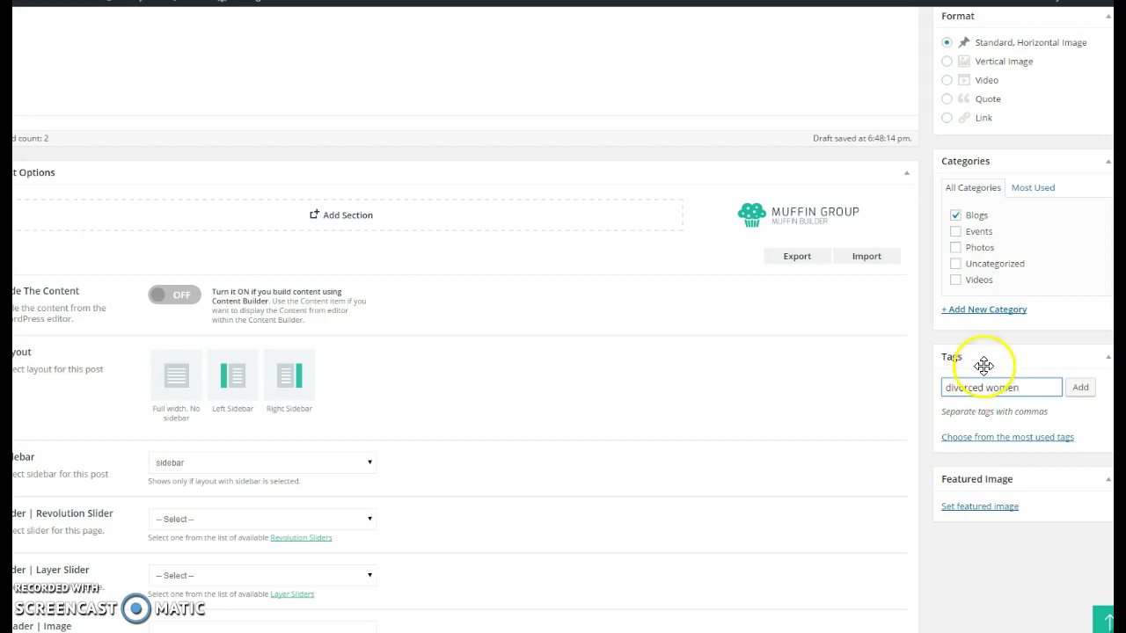
left_click(1079, 387)
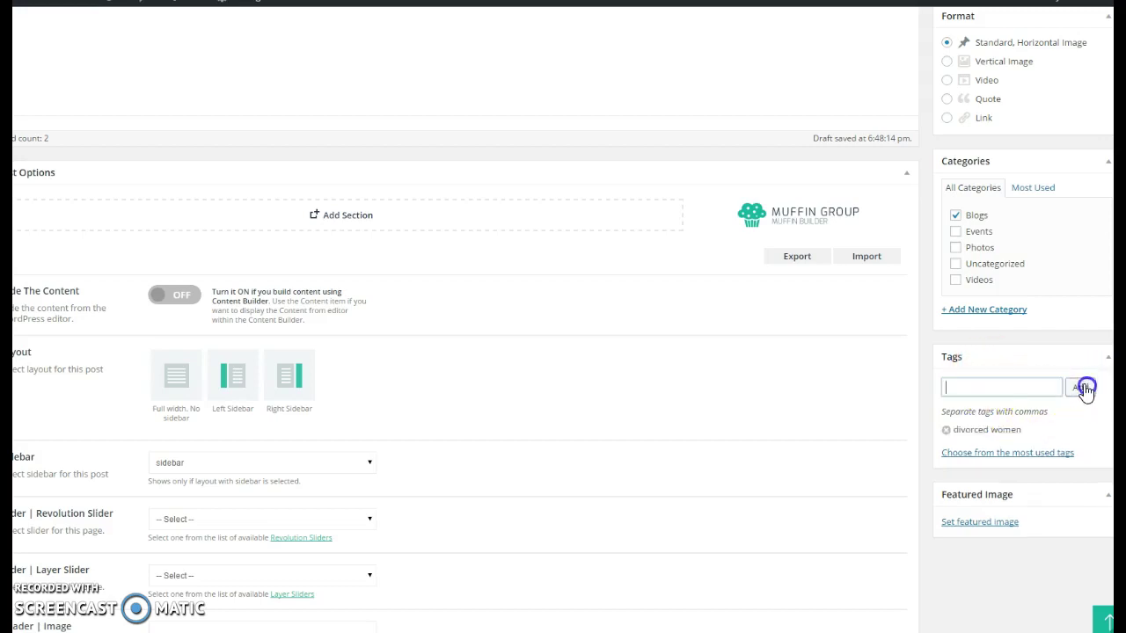
Step: Set the existing pain2power.png image from the media library as the post's featured image
left_click(968, 526)
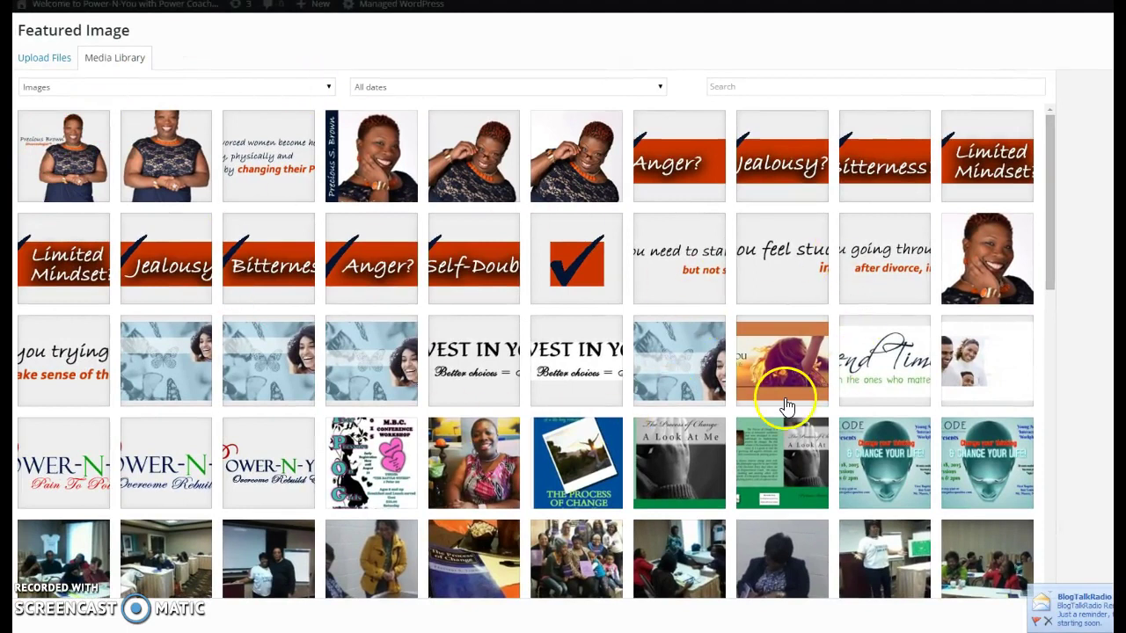
left_click(56, 63)
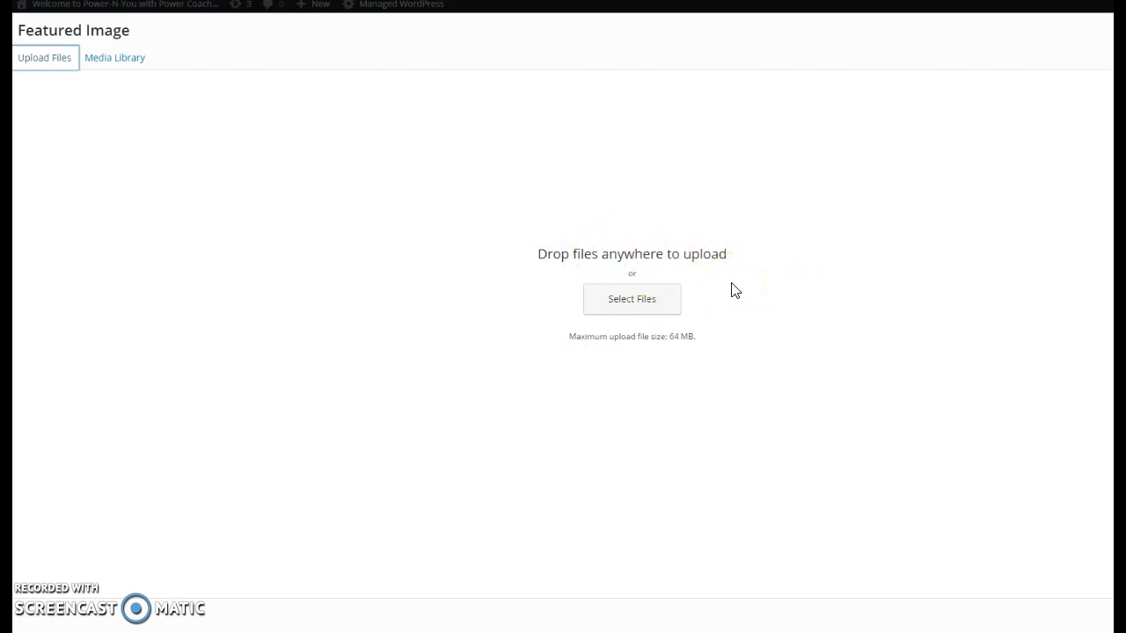
left_click(117, 61)
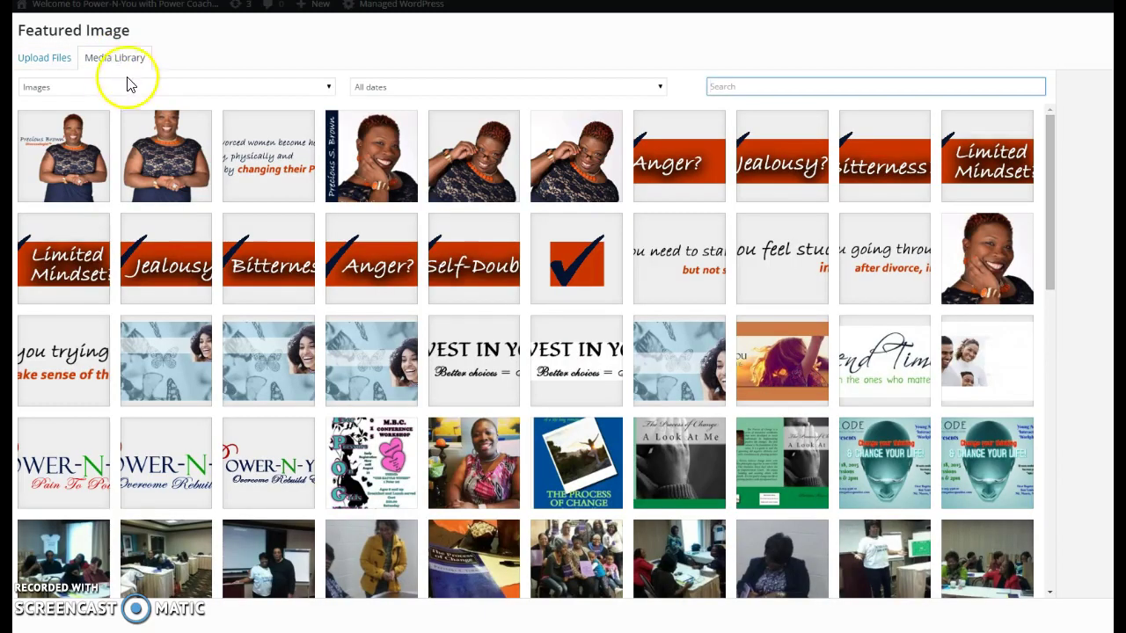
left_click(253, 176)
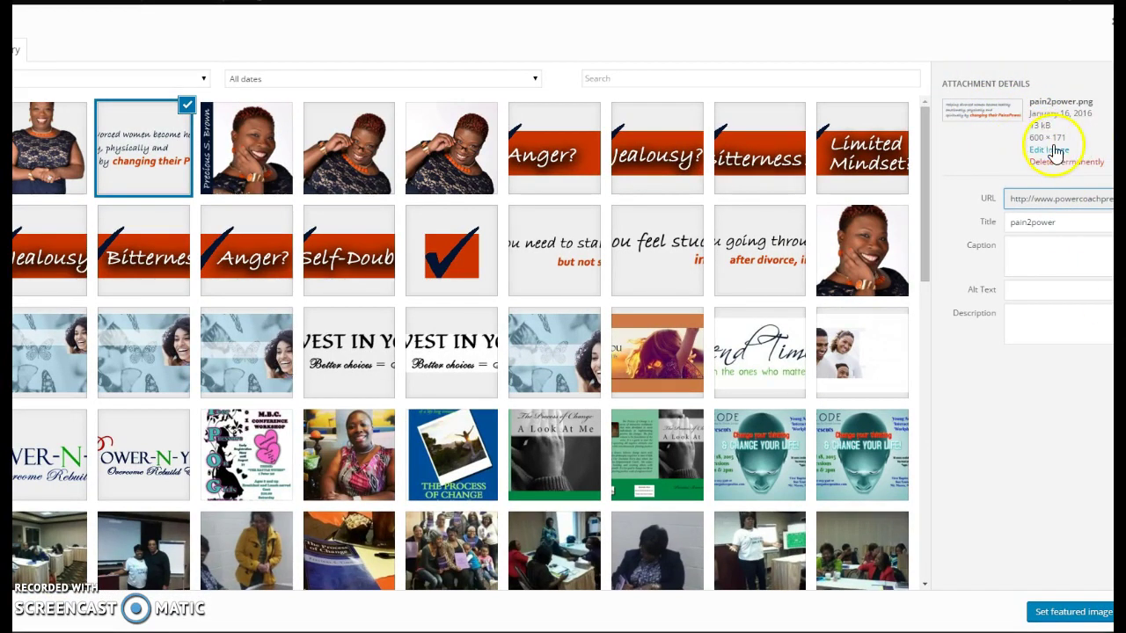
left_click(1062, 613)
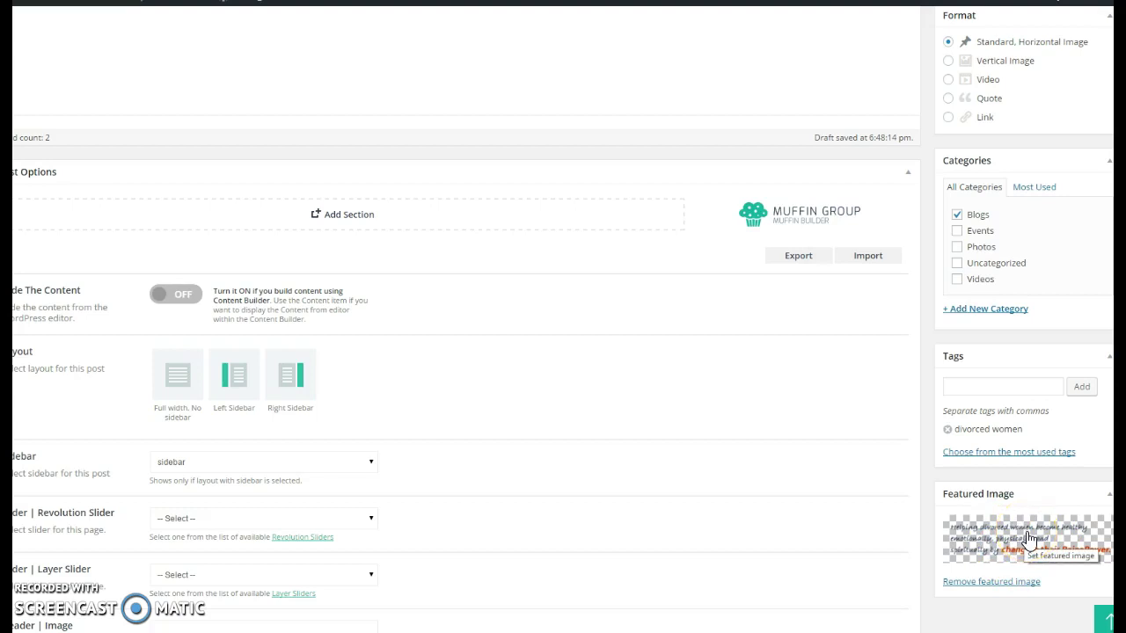
scroll(1025, 540, "up", 3)
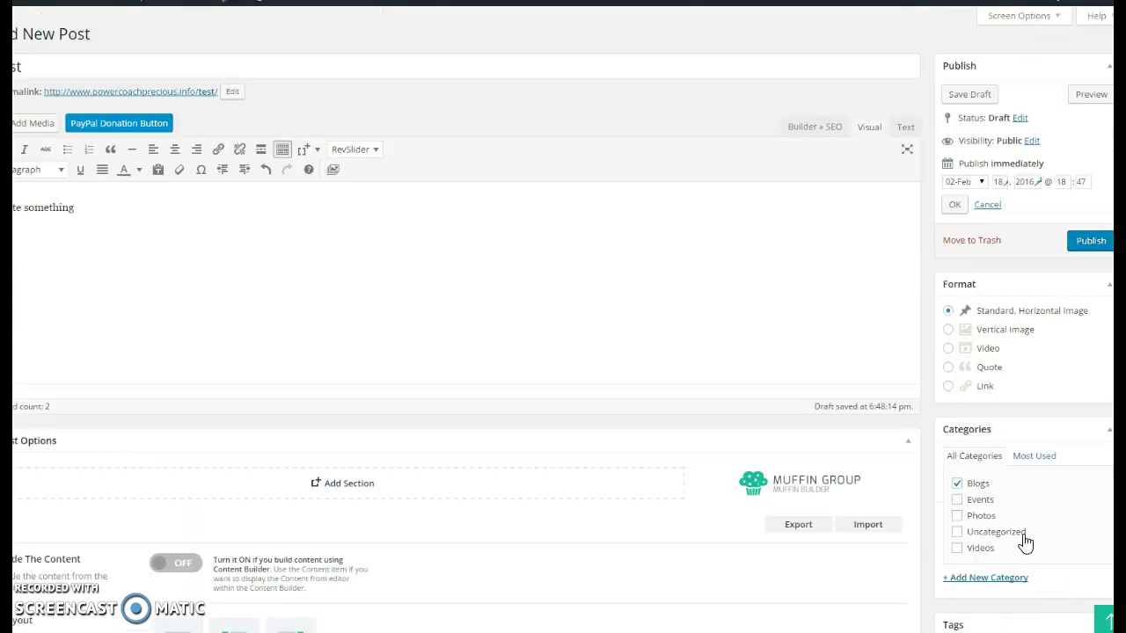